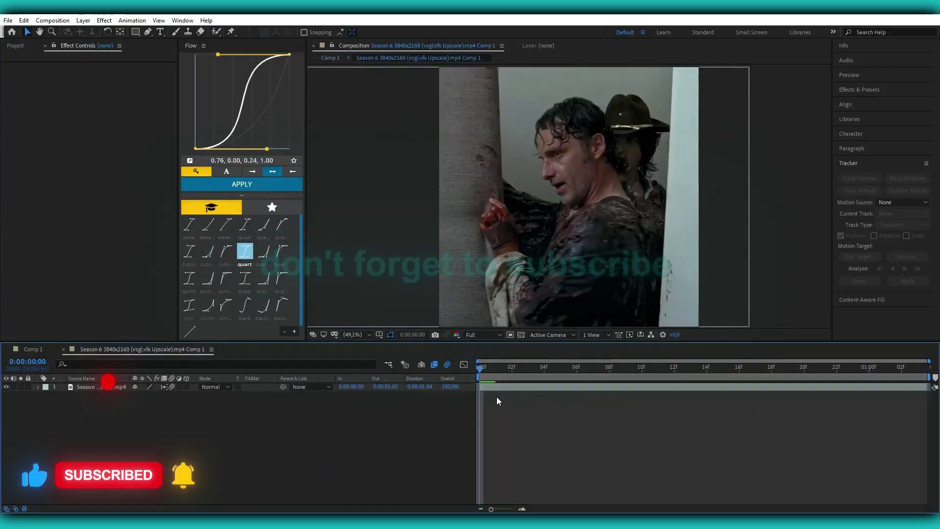
Step: Add a null object above the Walking Dead footage, then reselect the footage layer
left_click(501, 389)
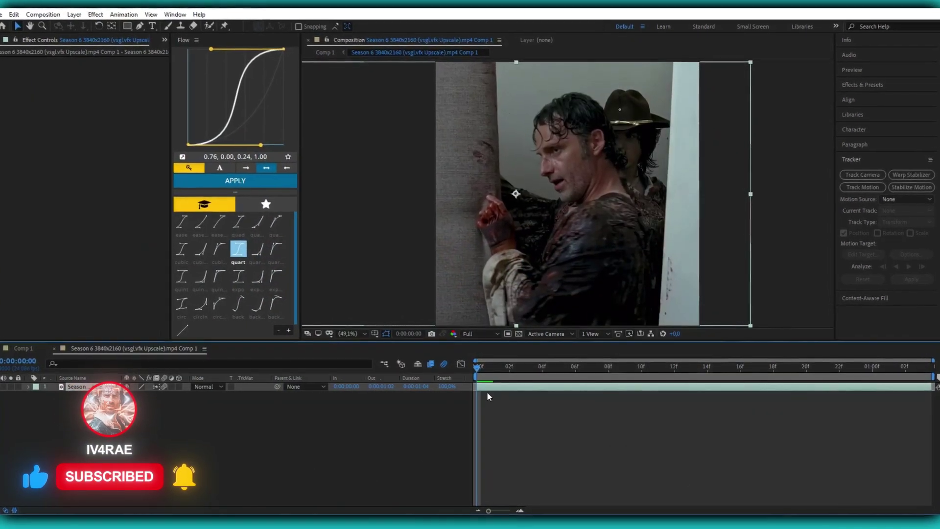
right_click(446, 419)
mouse_move(481, 294)
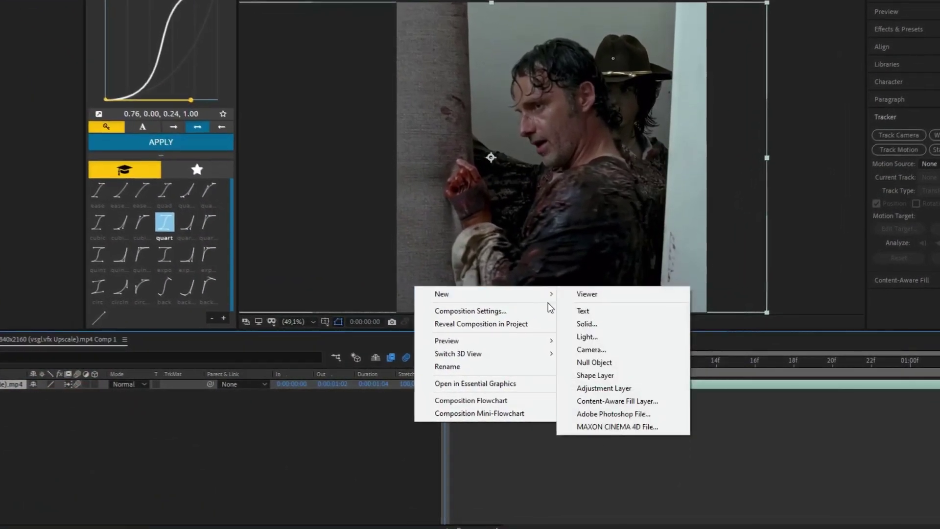
left_click(590, 362)
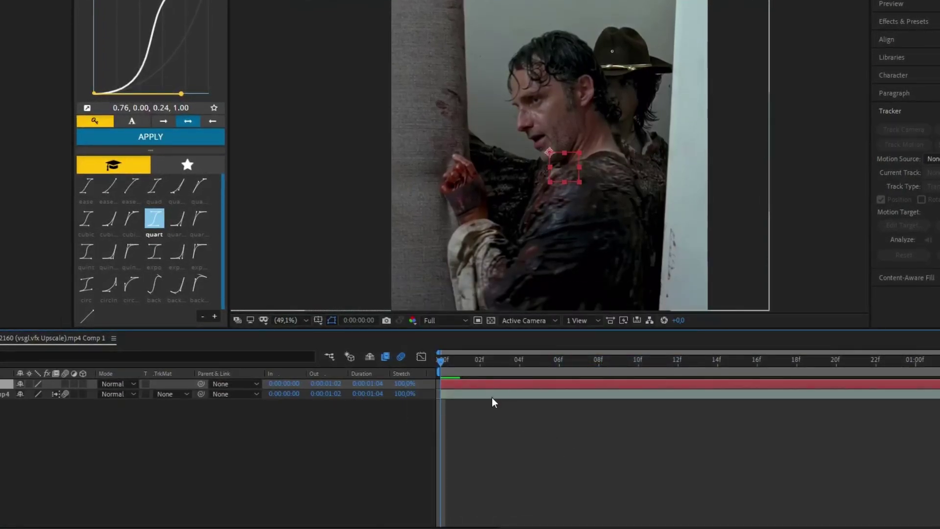
left_click(486, 396)
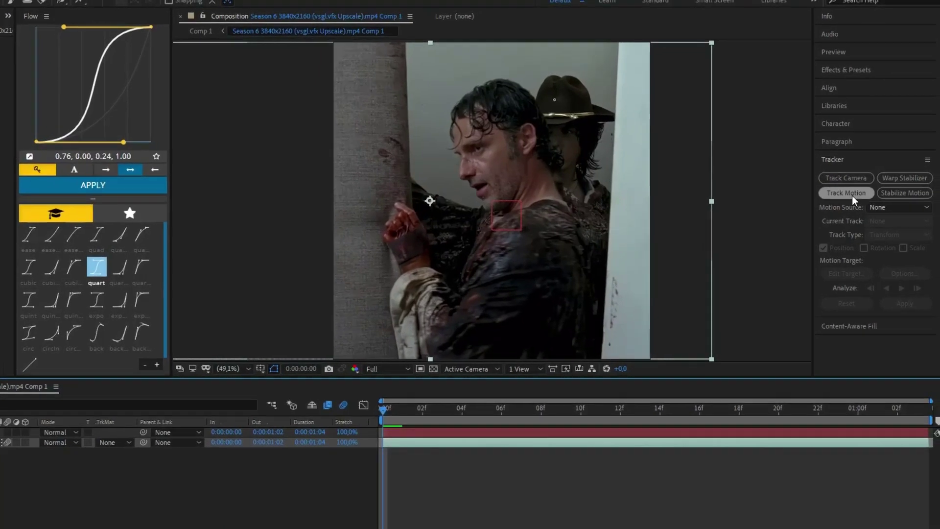
Step: Start a motion track on the footage and set Null 2 as its target
left_click(853, 196)
scroll(490, 185, "up", 2)
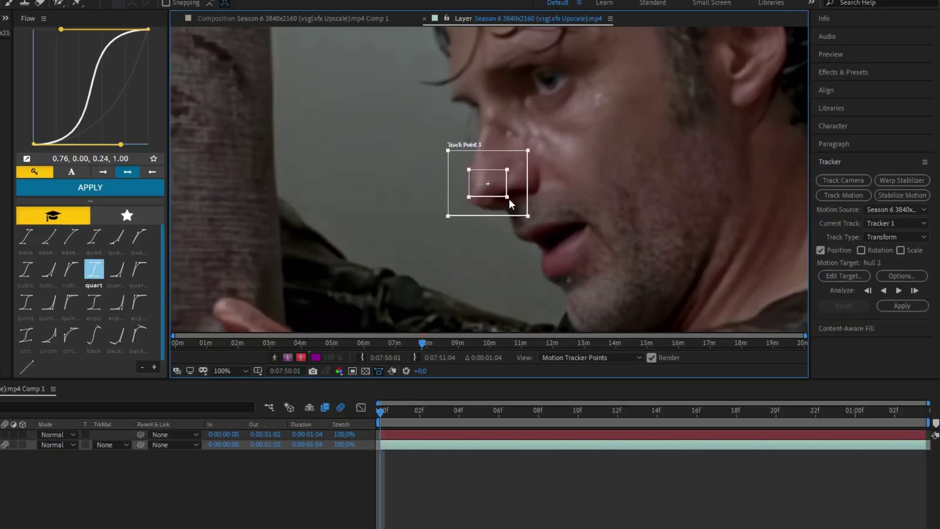
left_click(844, 275)
left_click(484, 268)
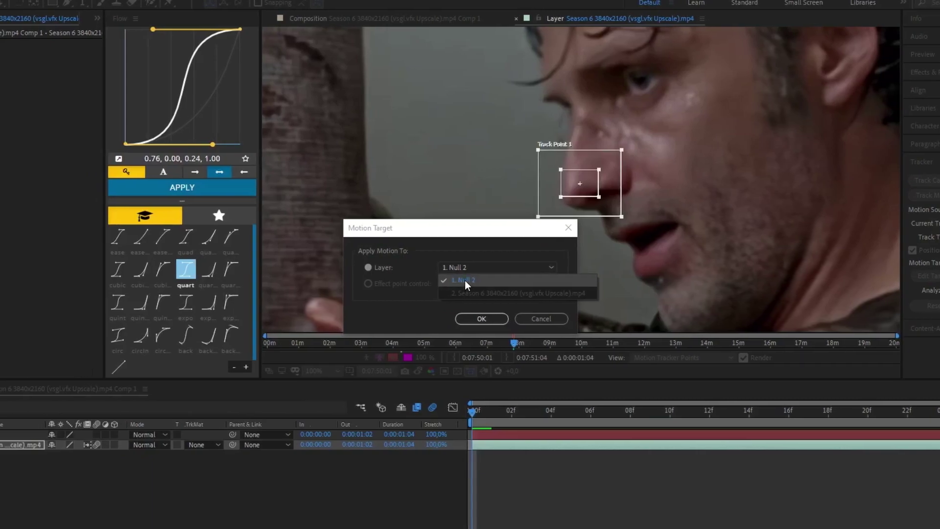
left_click(461, 281)
left_click(506, 318)
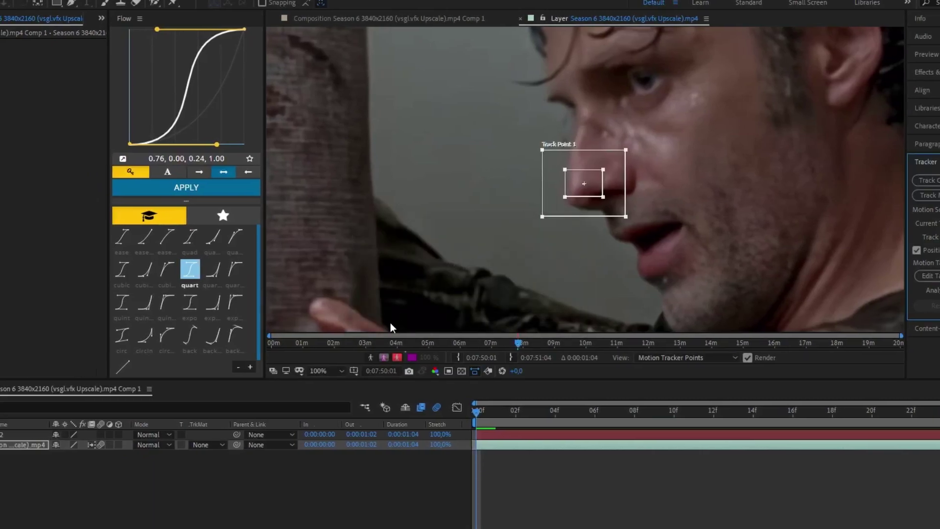
scroll(328, 169, "down", 2)
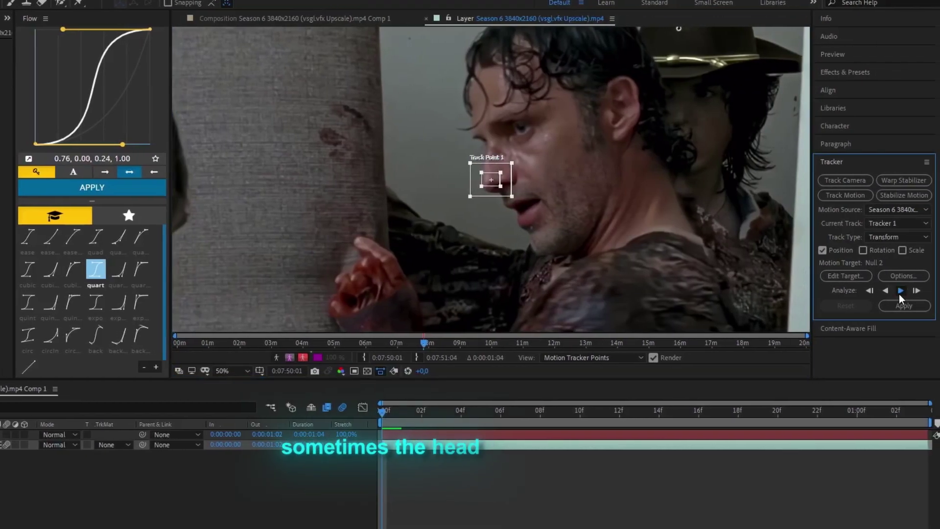
Step: Analyze the head track forward and apply its X and Y motion to Null 2
left_click(910, 291)
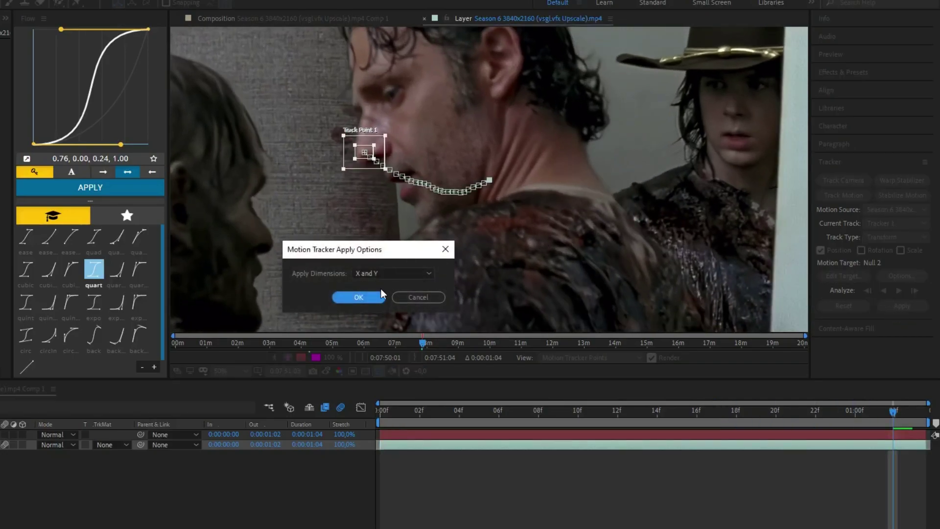
left_click(370, 295)
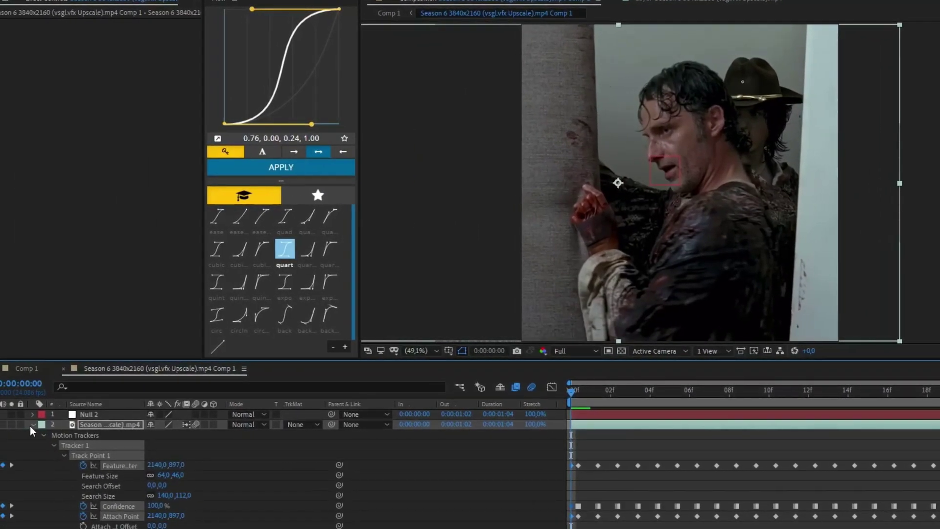
left_click(32, 425)
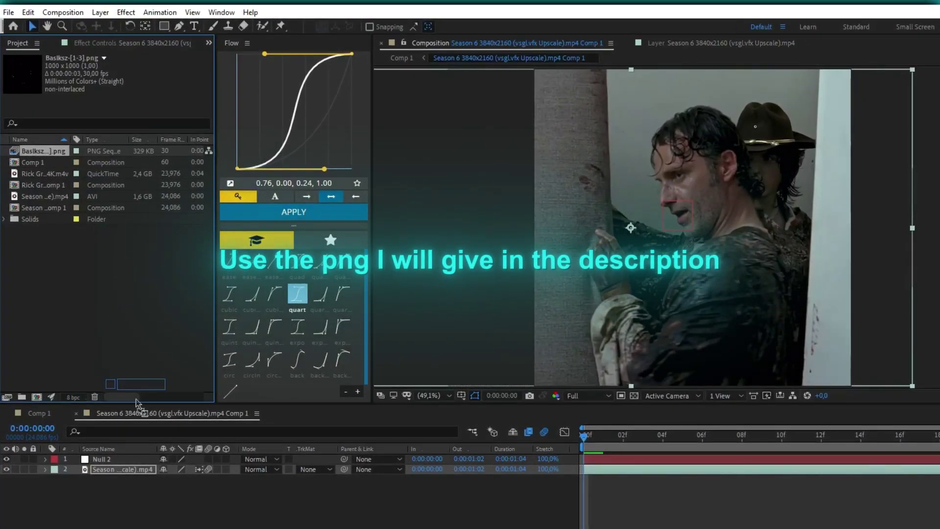
Step: Add Basiksz-[1-3].png as the top layer and scale it to 72%
left_click_drag(131, 470, 129, 459)
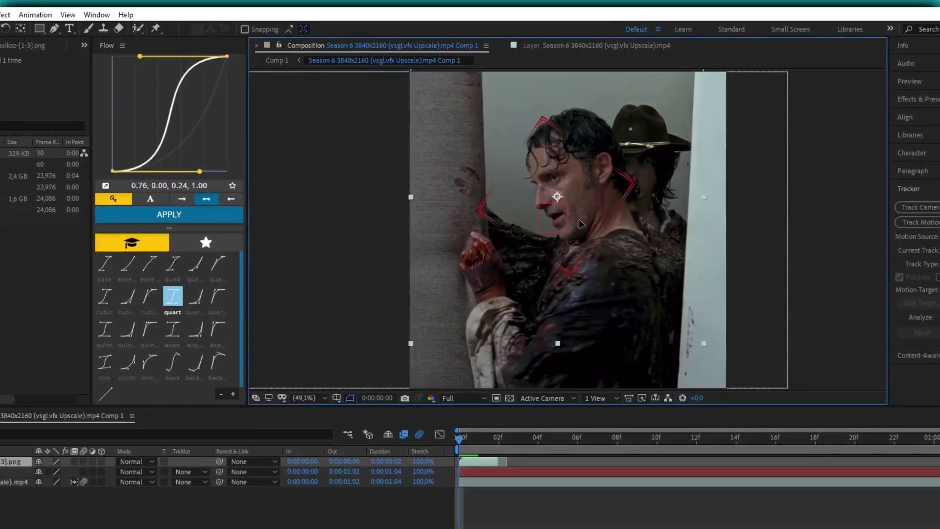
type("s")
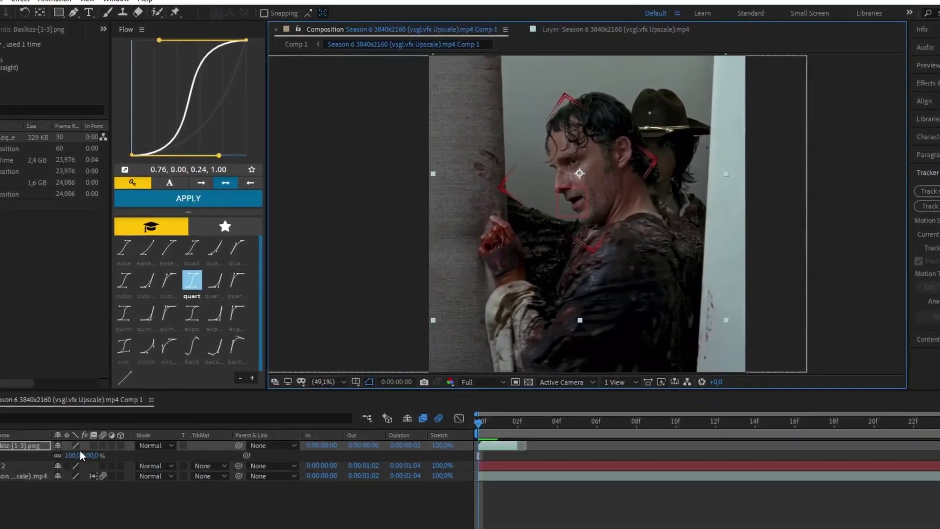
type("72")
key("Return")
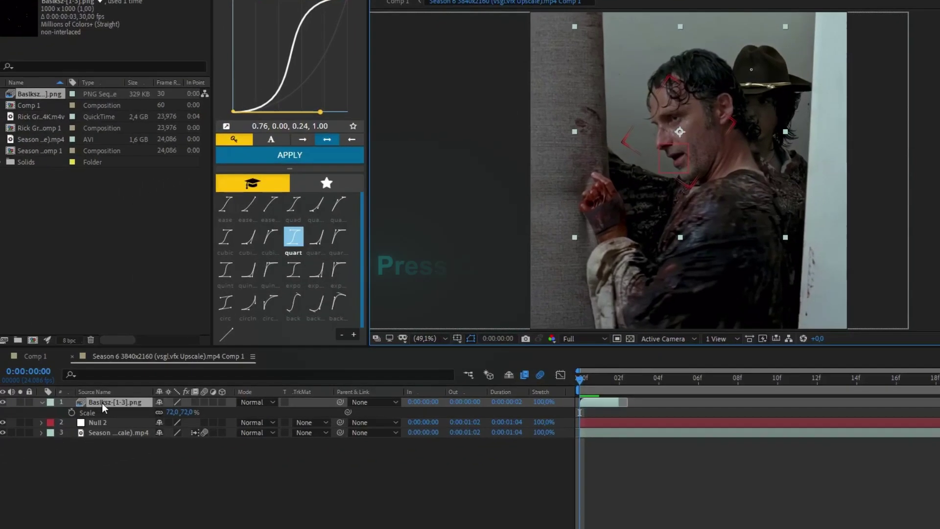
Step: Duplicate the target PNG, enlarge the copy to about 82%, and select layer 2
key("ctrl+d")
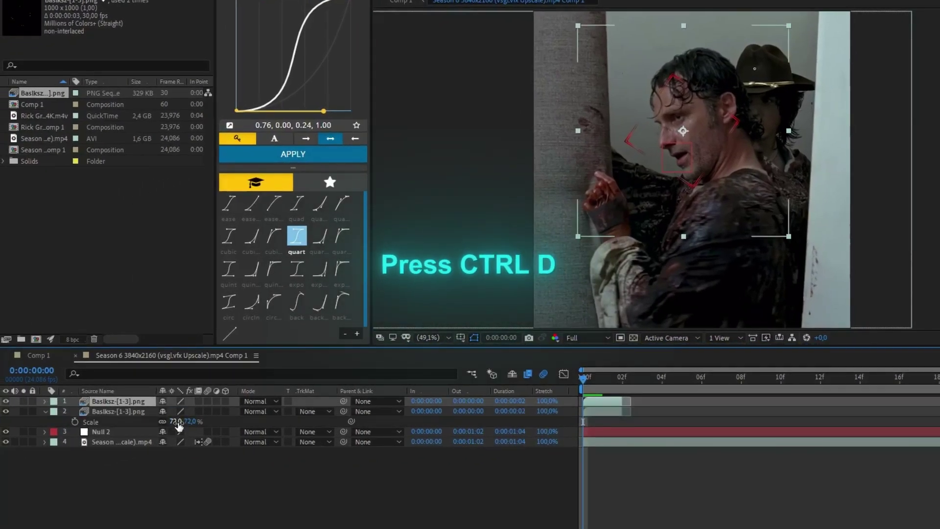
key("s")
left_click_drag(174, 411, 180, 412)
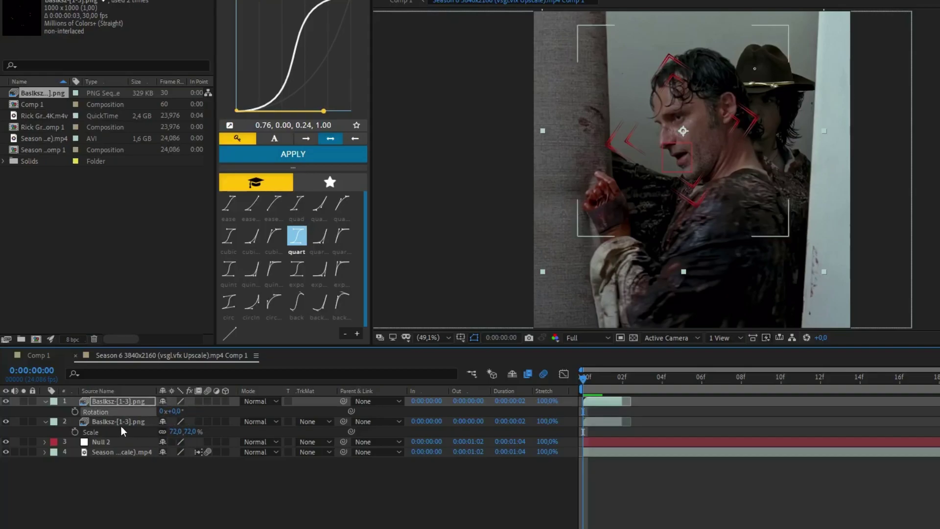
left_click(151, 423)
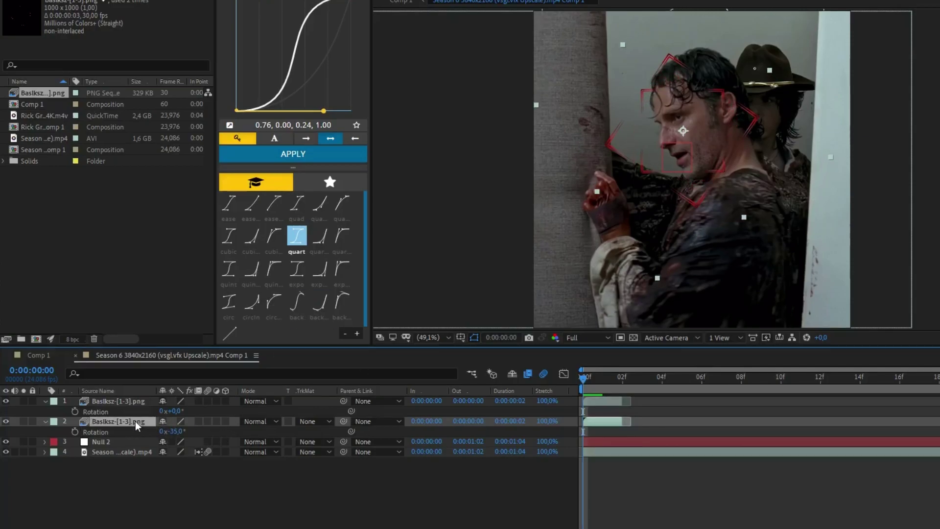
Step: Apply a Tint effect with Map Black To white on the second target copy
key("ctrl+space")
type("titn")
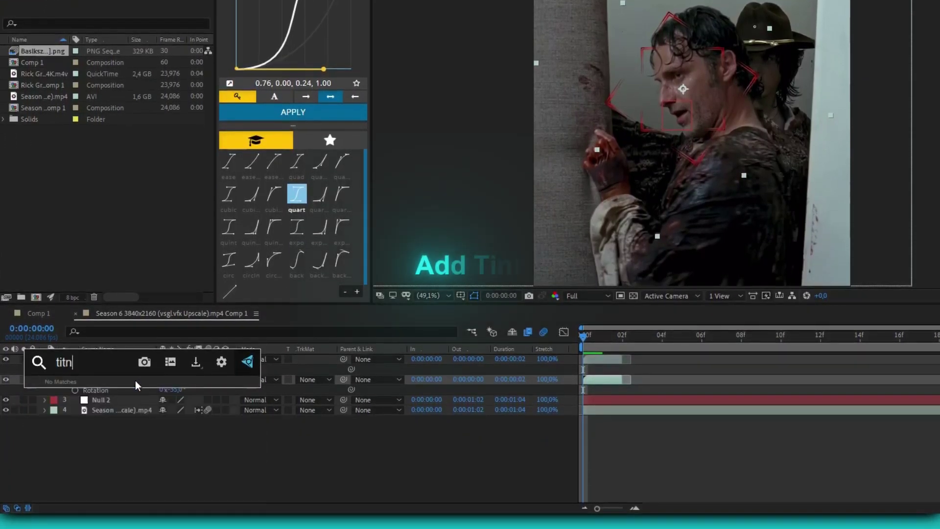
left_click(141, 402)
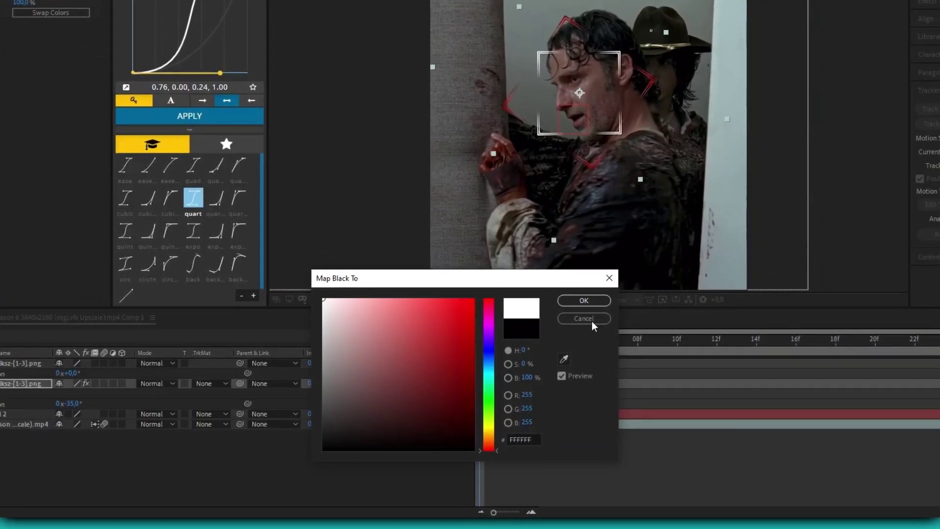
left_click(594, 318)
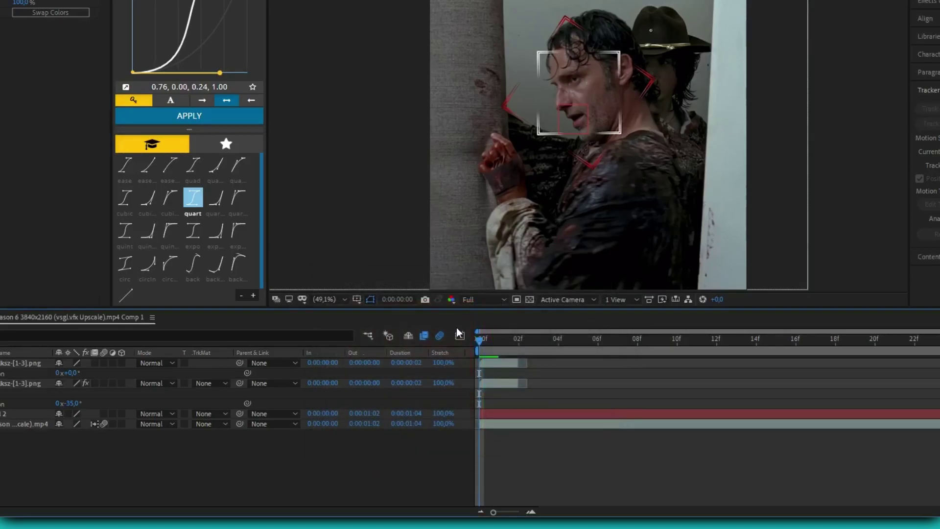
key("u")
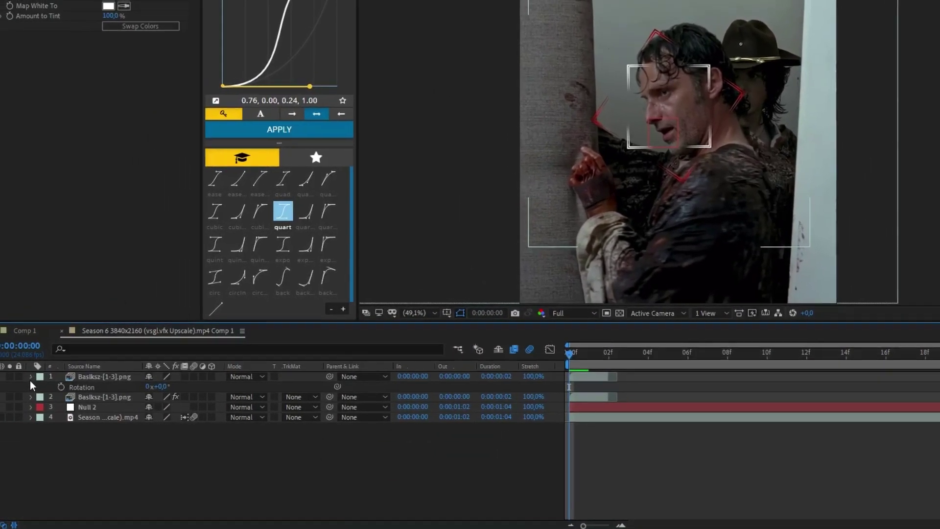
left_click(136, 391)
Step: Freeze both target PNG layers and stretch them across the full clip length
right_click(134, 394)
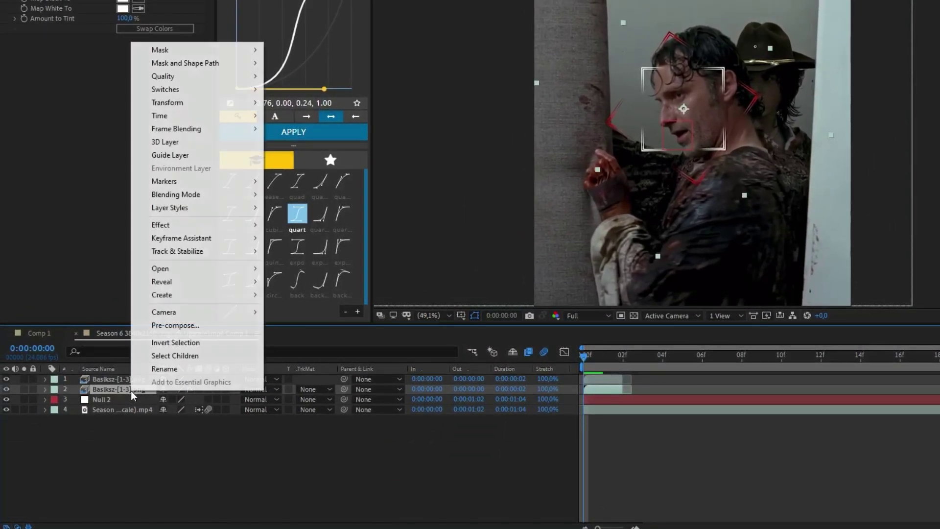
mouse_move(160, 159)
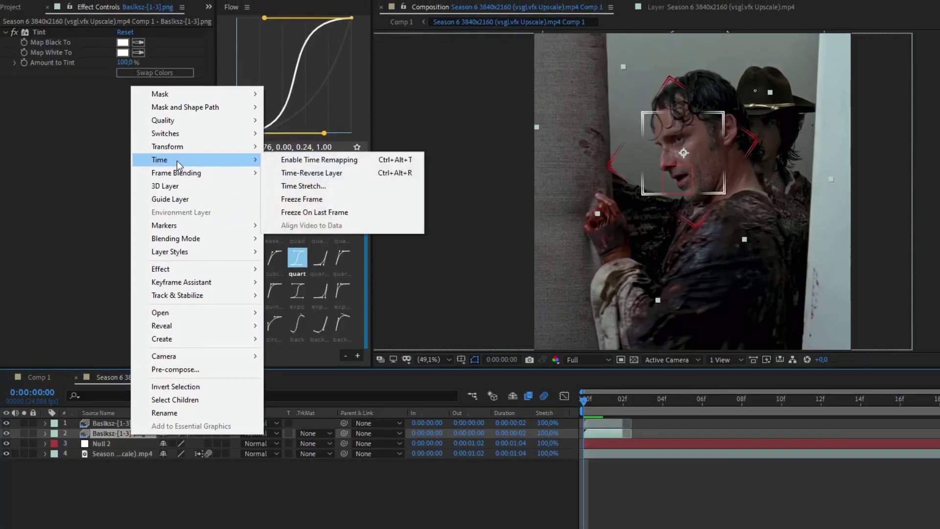
left_click(299, 200)
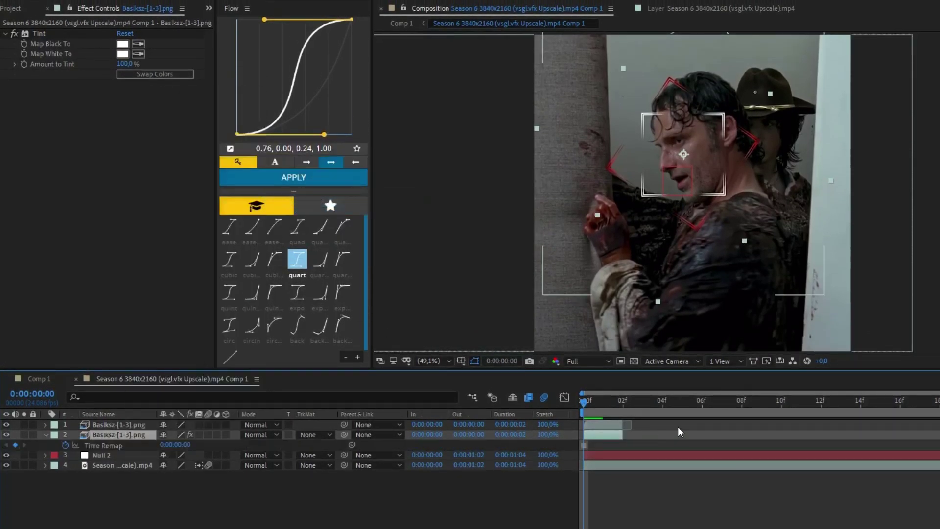
left_click_drag(632, 435, 934, 439)
right_click(401, 429)
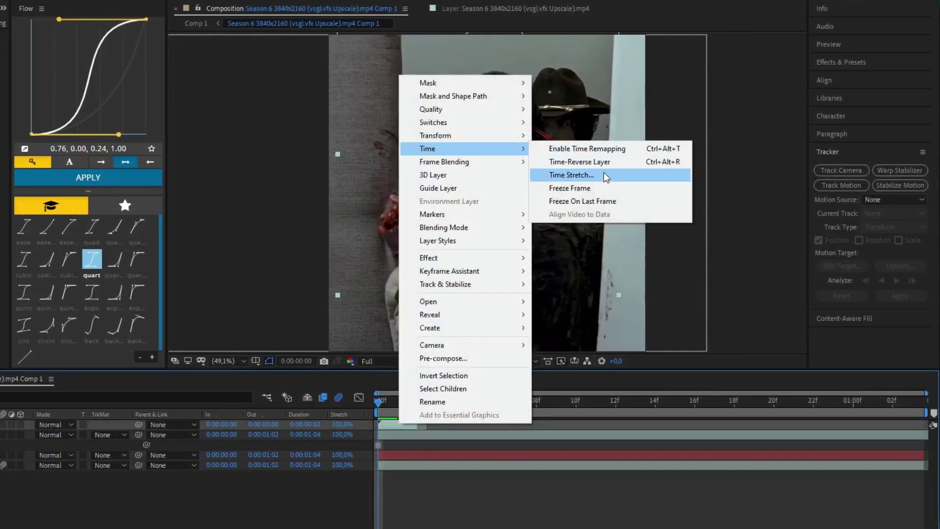
left_click(595, 188)
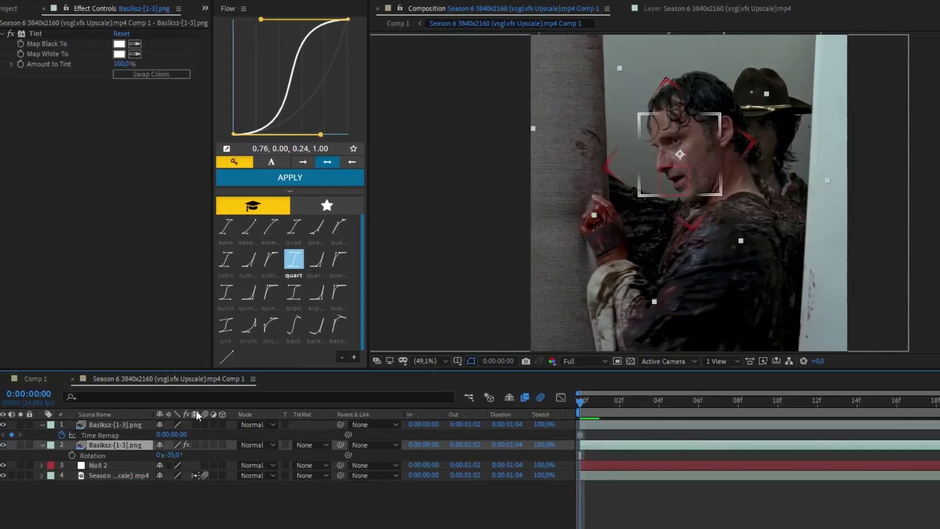
Step: Keyframe rotation on both target layers at the start and at frame 10
key("r")
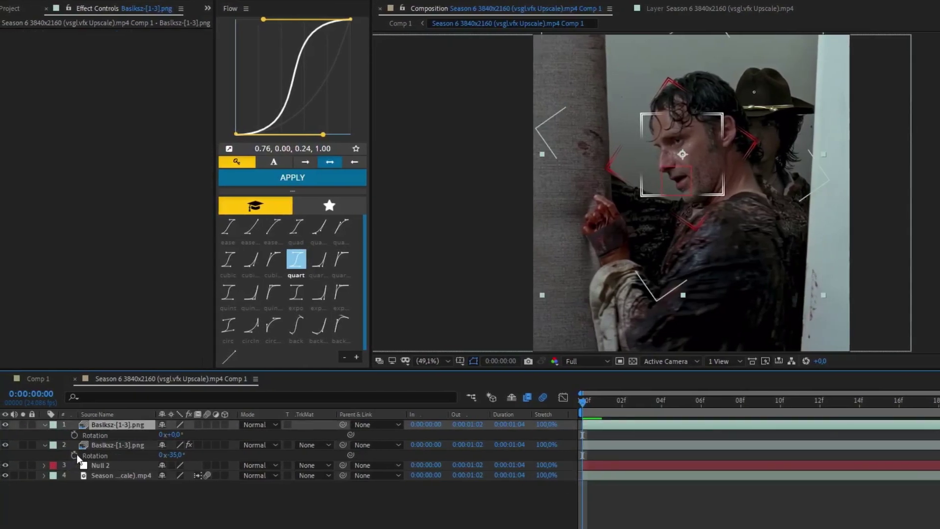
left_click(74, 456)
left_click(74, 436)
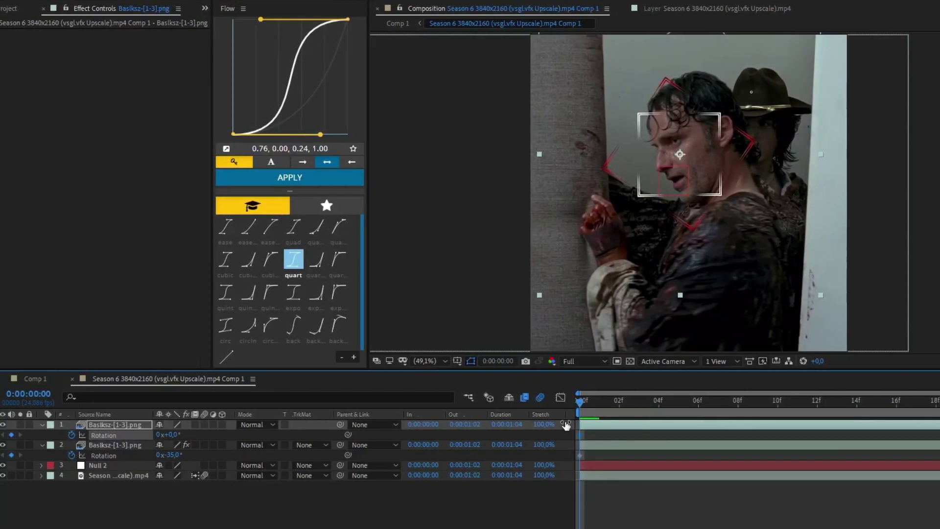
left_click_drag(703, 403, 768, 404)
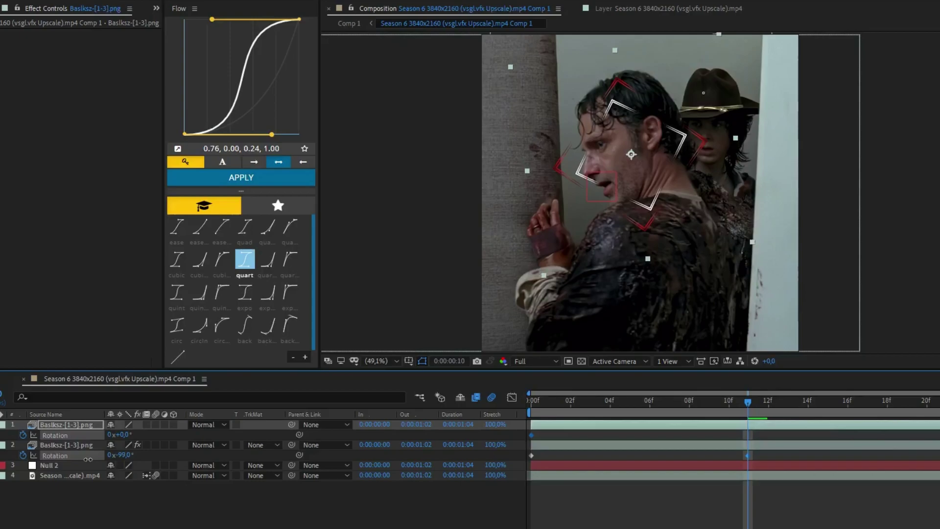
left_click(87, 456)
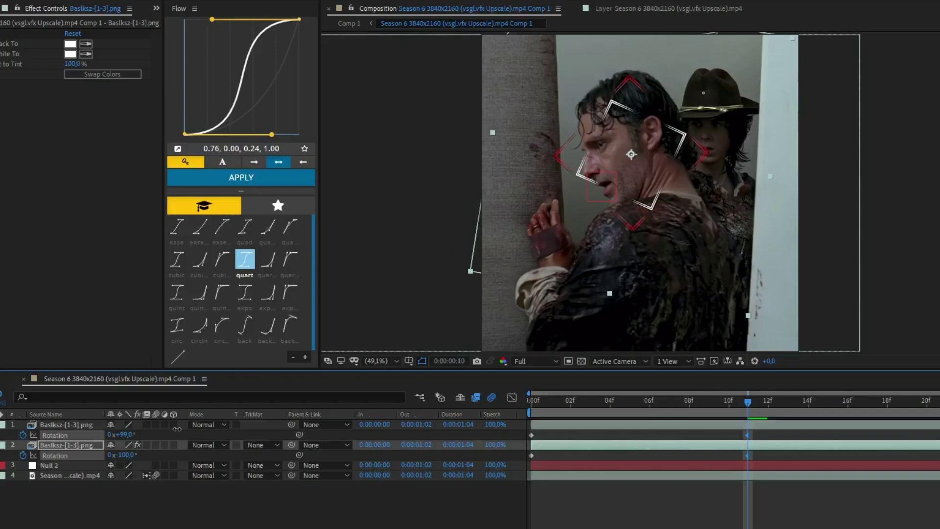
Step: Retime the later rotation keyframes with a quart ease, then return to frame 0
left_click_drag(762, 436, 559, 478)
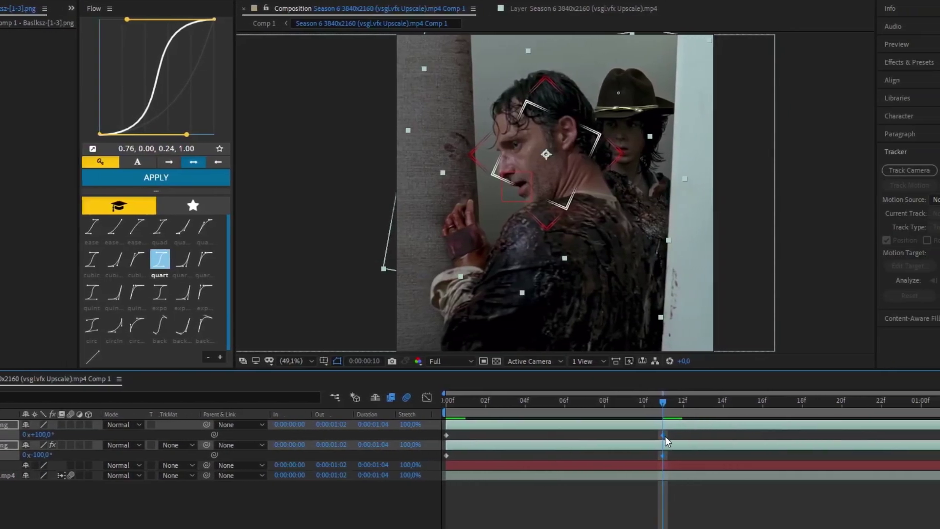
left_click_drag(705, 435, 930, 441)
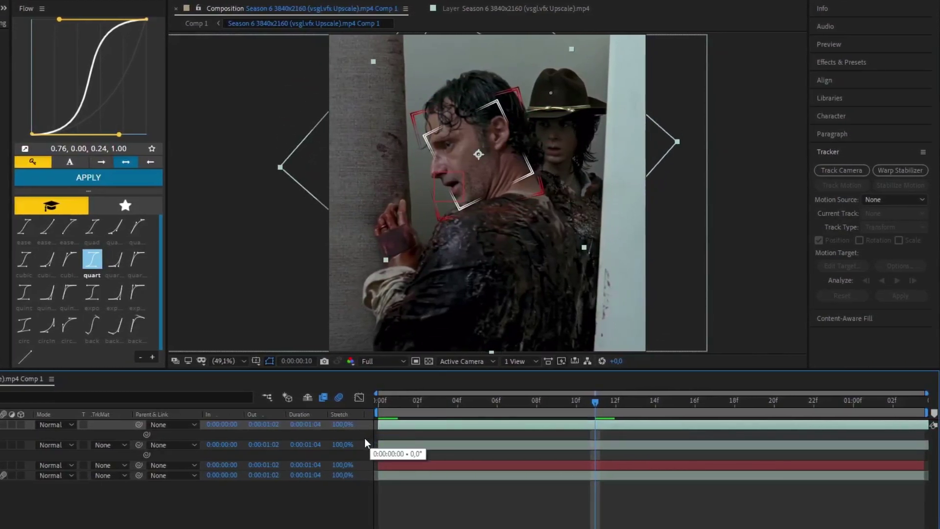
left_click_drag(366, 443, 461, 408)
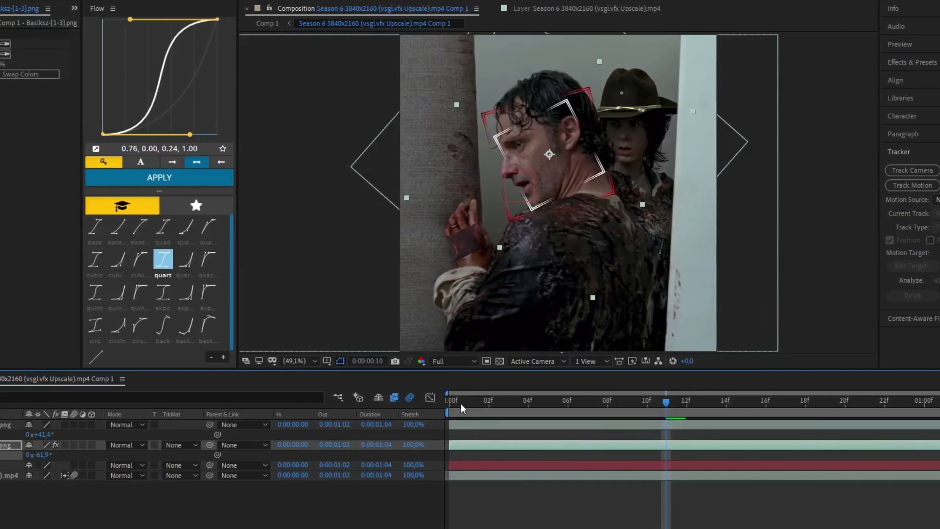
left_click(461, 406)
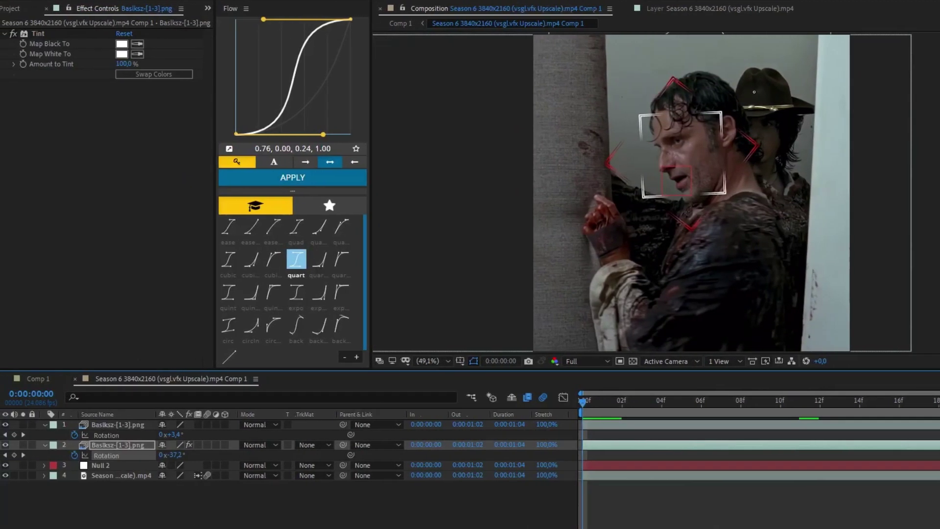
left_click(44, 446)
left_click(46, 425)
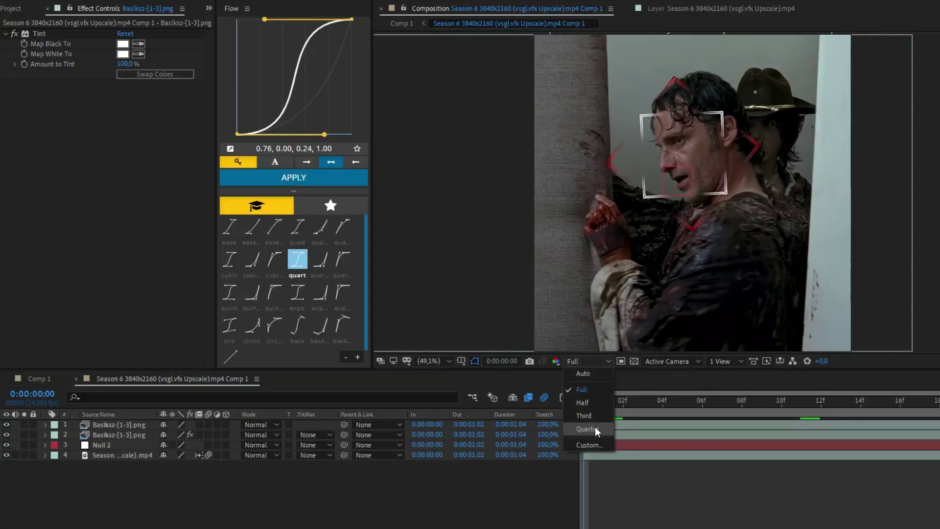
Step: Pre-compose the two target png layers into Pre-comp 1
right_click(134, 428)
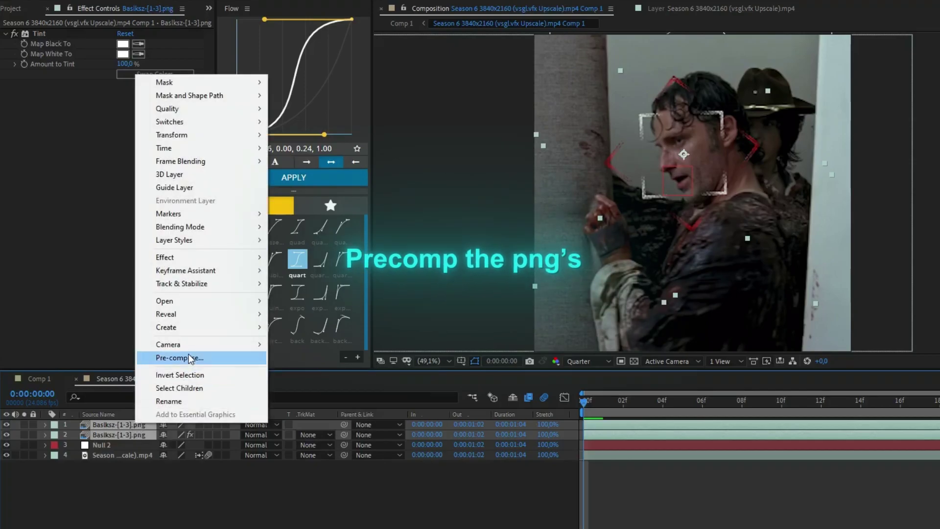
left_click(188, 358)
left_click(583, 353)
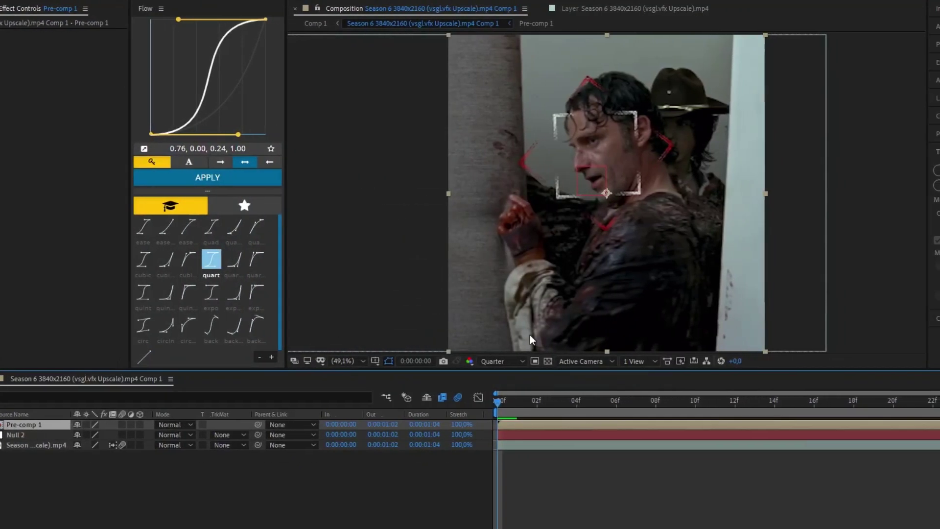
Step: Parent Pre-comp 1 to Null 2 and scrub to confirm it follows the head
left_click(271, 424)
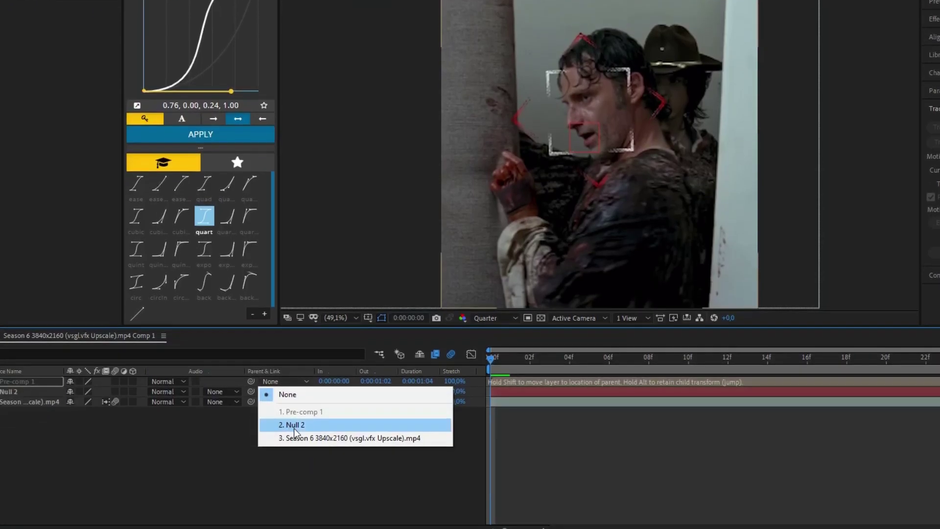
left_click(293, 430)
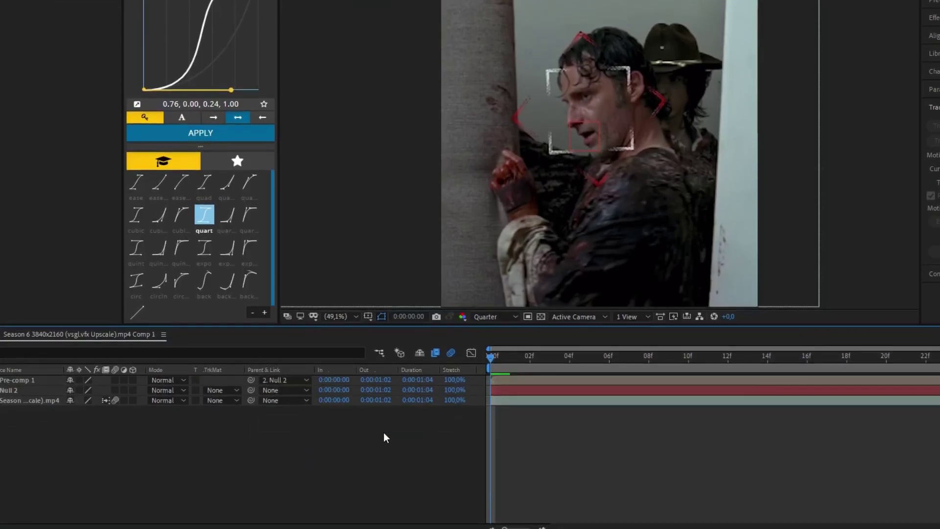
left_click_drag(606, 366, 568, 367)
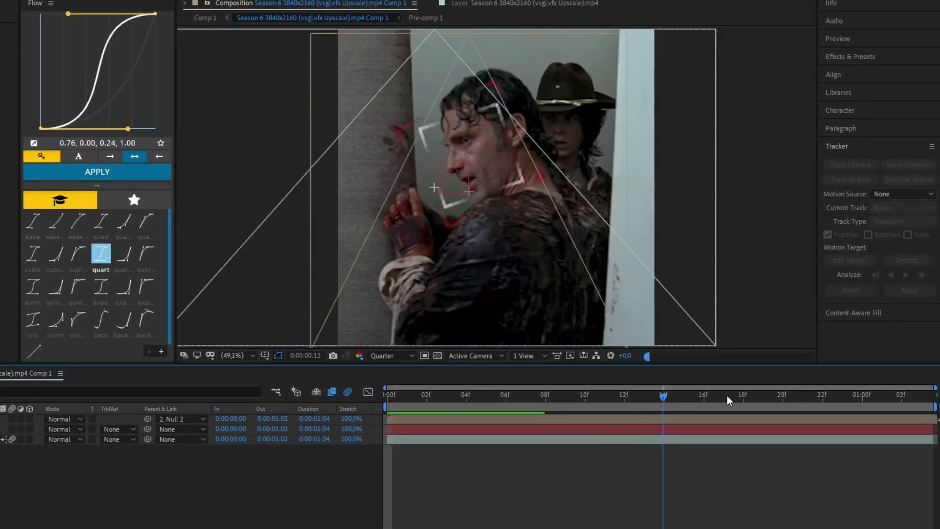
key("Home")
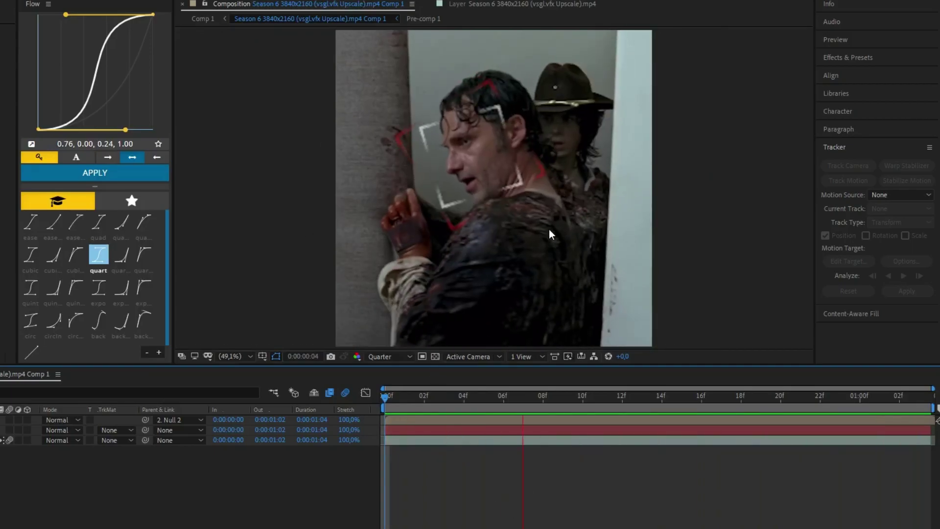
left_click(384, 401)
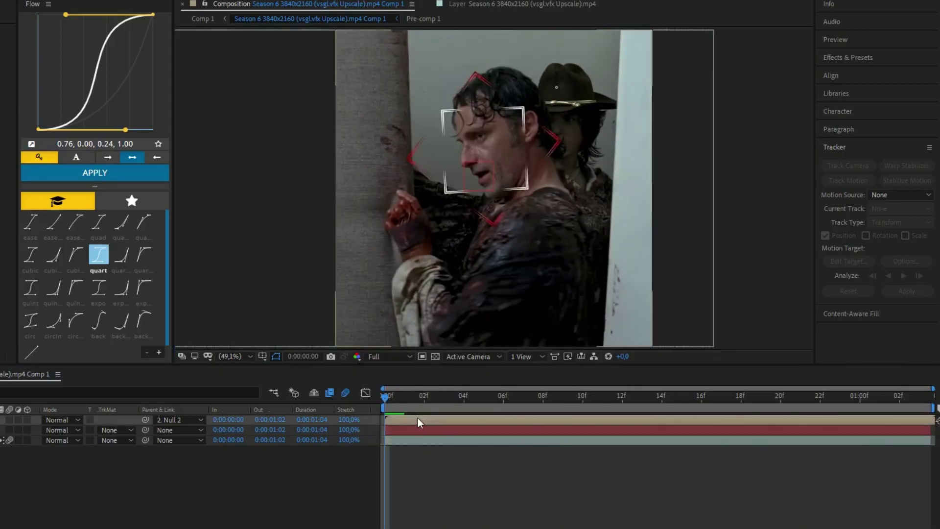
Step: Apply Deep Glow to Pre-comp 1 with Unmult on and Radius 335
key("ctrl+space")
type("d")
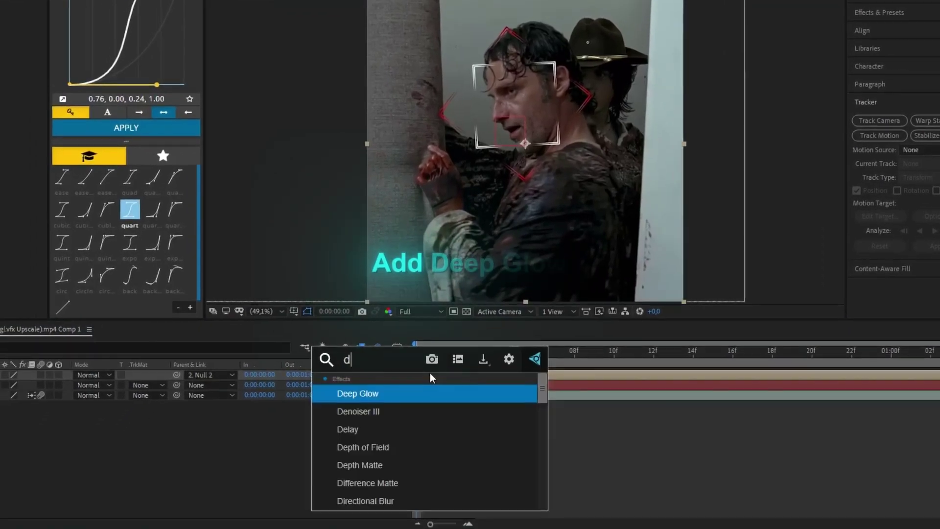
type("eep")
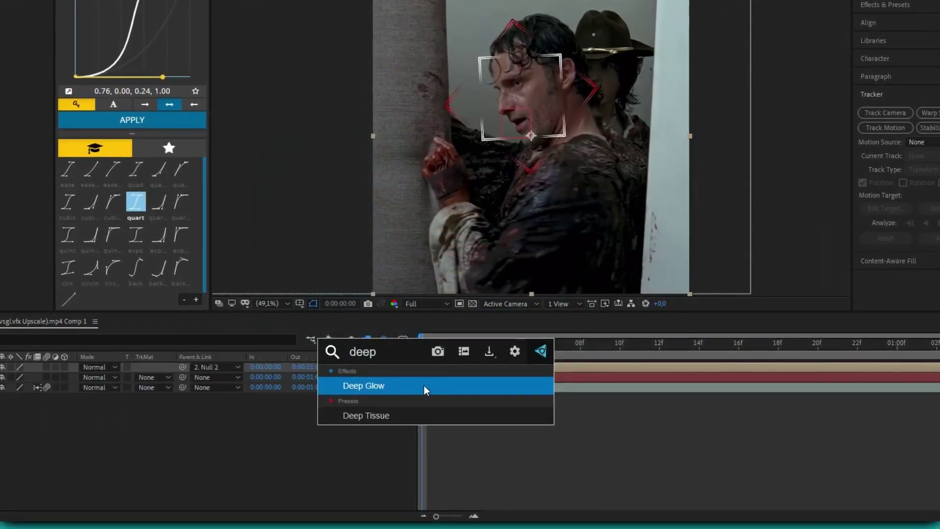
left_click(427, 388)
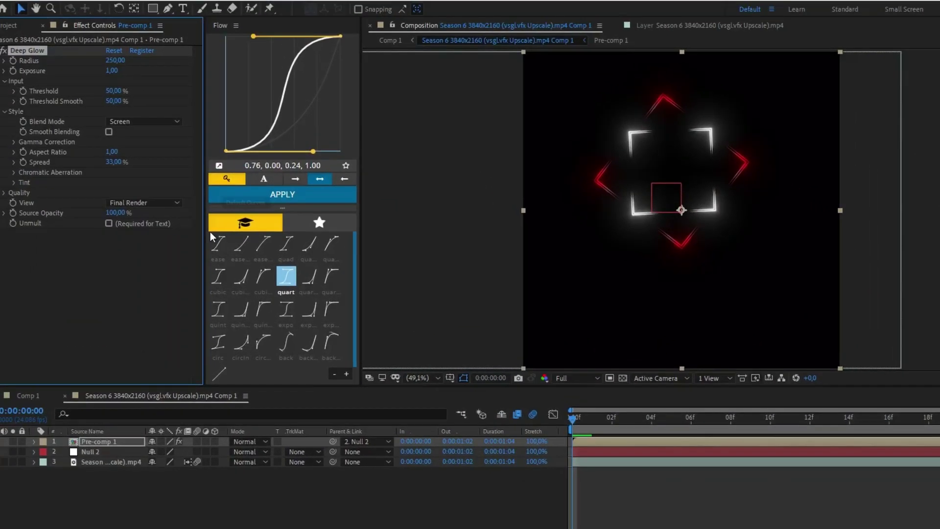
left_click(120, 229)
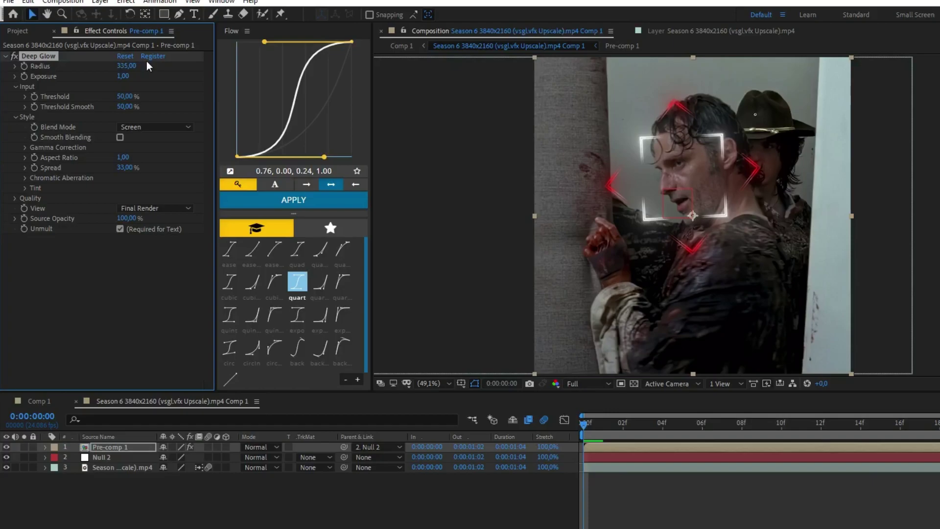
left_click(621, 446)
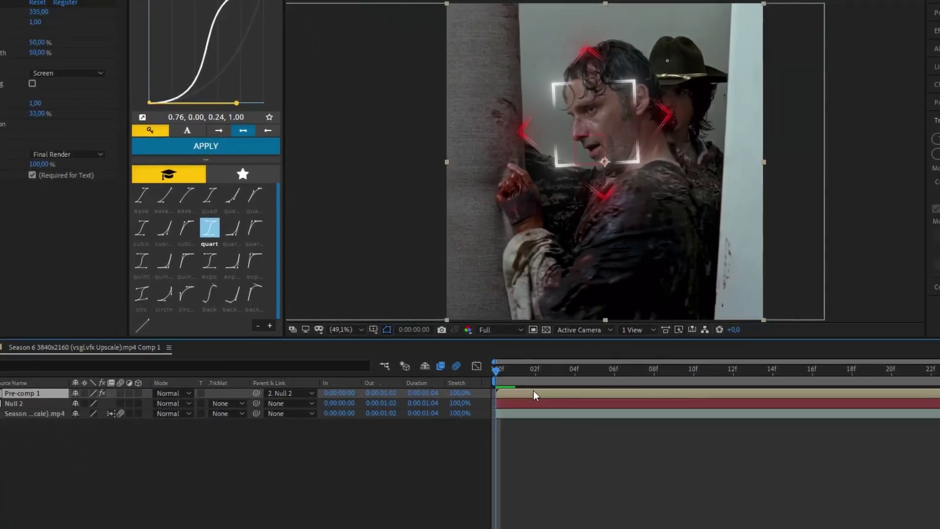
Step: Apply S_Rays to the glowing overlay precomp and deselect the layer
key("ctrl+space")
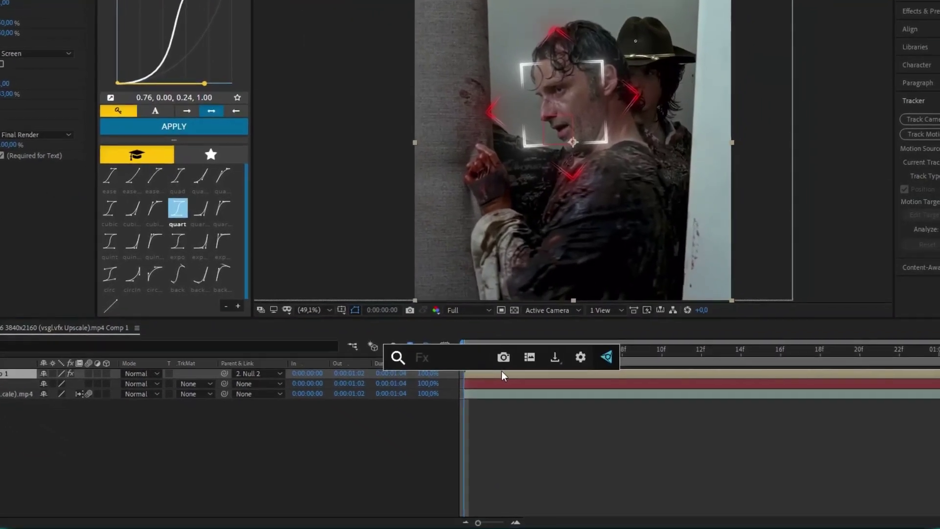
type("ray")
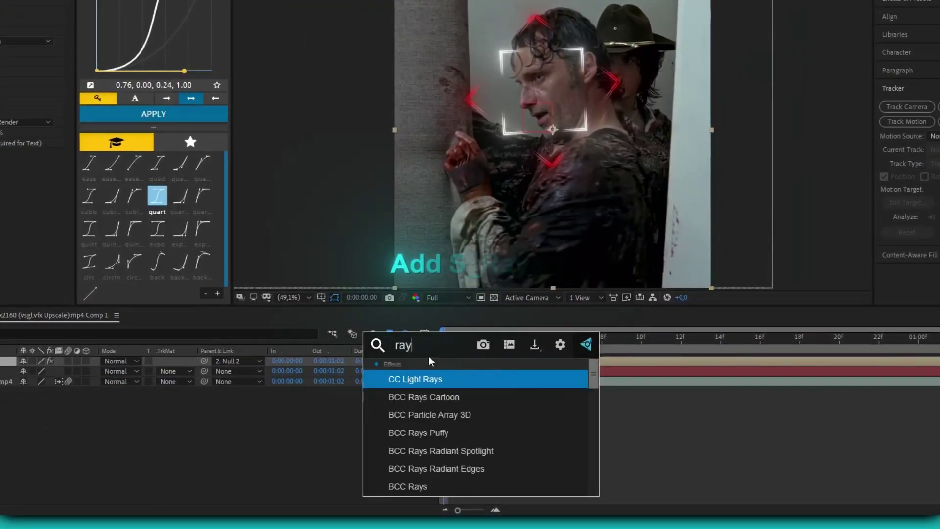
type("s")
scroll(441, 427, "down", 1)
scroll(451, 441, "down", 3)
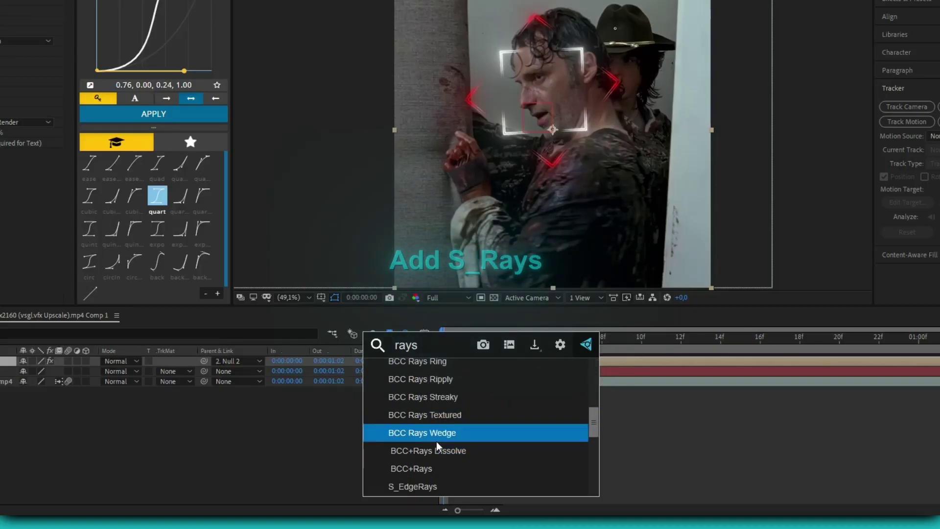
scroll(456, 444, "down", 1)
left_click(425, 436)
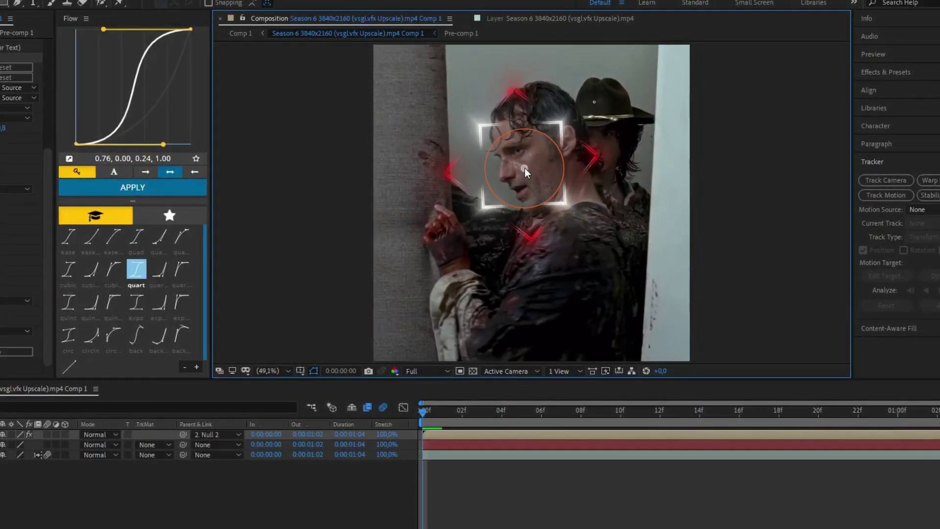
left_click(481, 328)
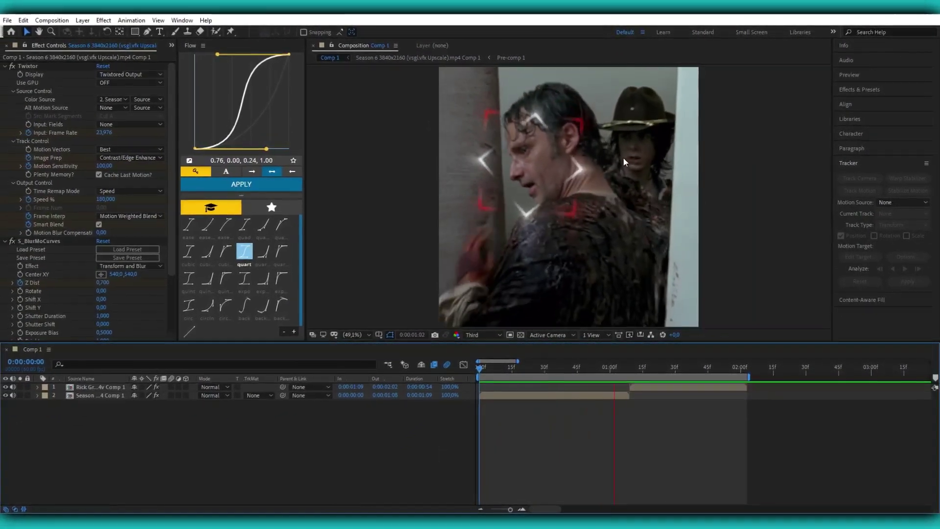
Step: At 0:00:01:05 in the main comp, open the Rick Grimes clip's precomp
left_click(621, 372)
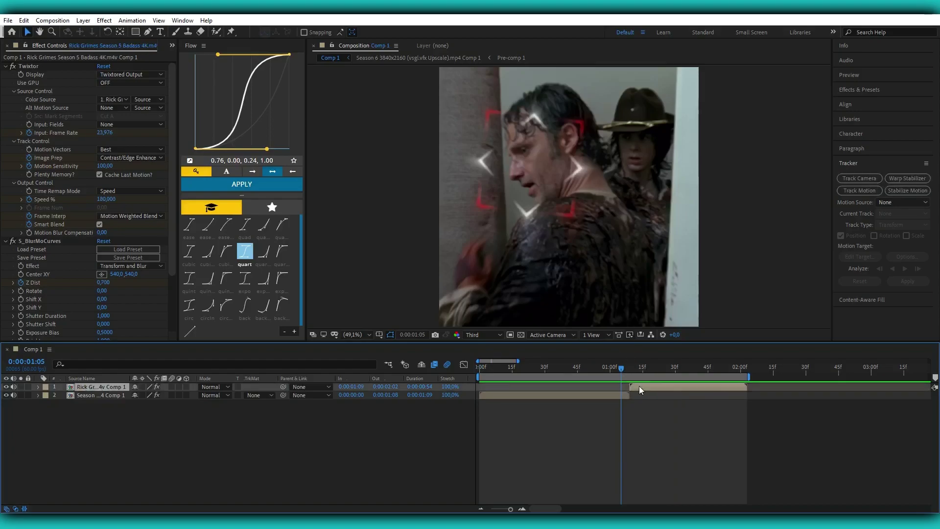
left_click(640, 386)
key("i")
double_click(642, 389)
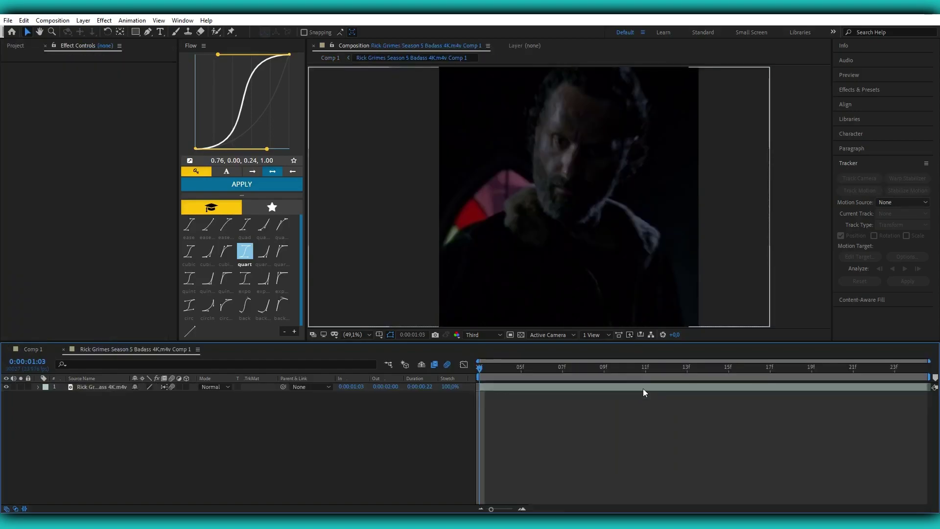
Step: Motion-track the actor's head forward and apply the track to Null 3
right_click(463, 302)
left_click(132, 387)
left_click(860, 190)
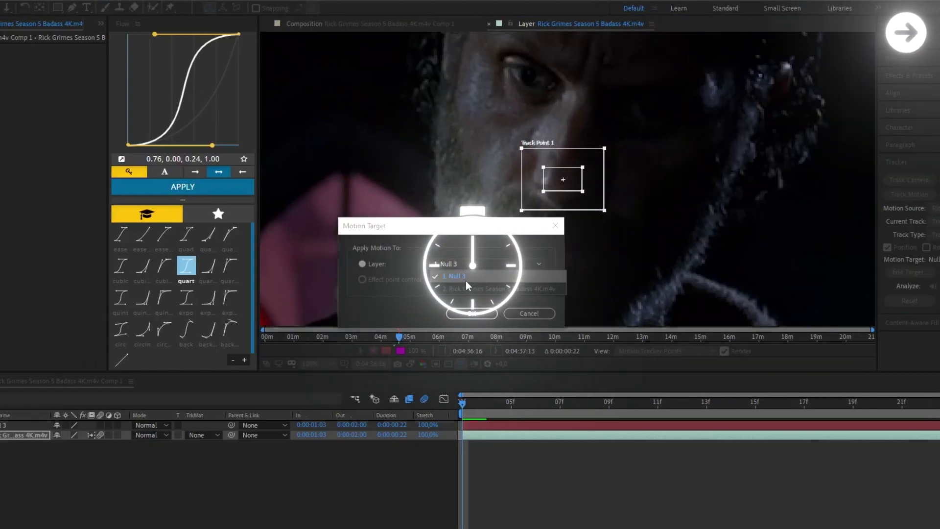
left_click(900, 286)
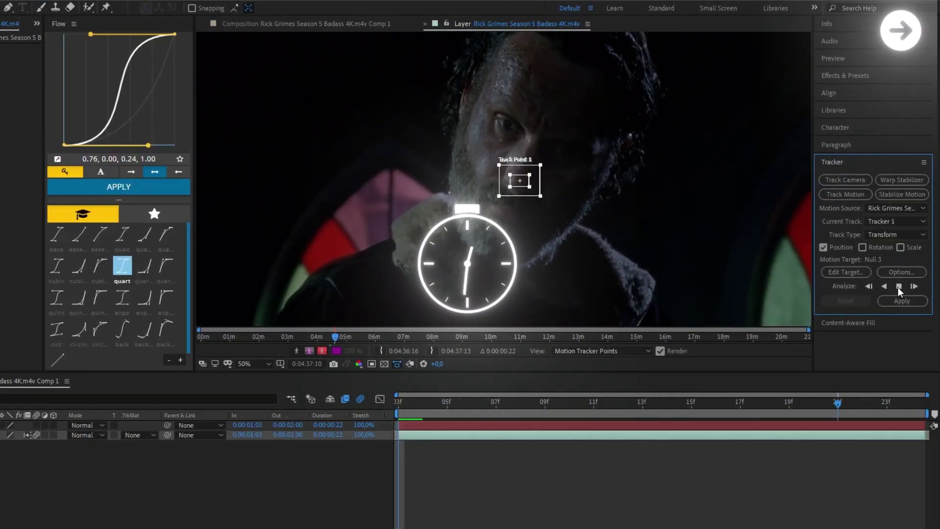
left_click(305, 23)
Step: Show the target png's scale, duplicate the layer, and reveal both layers' rotation keyframes
right_click(490, 86)
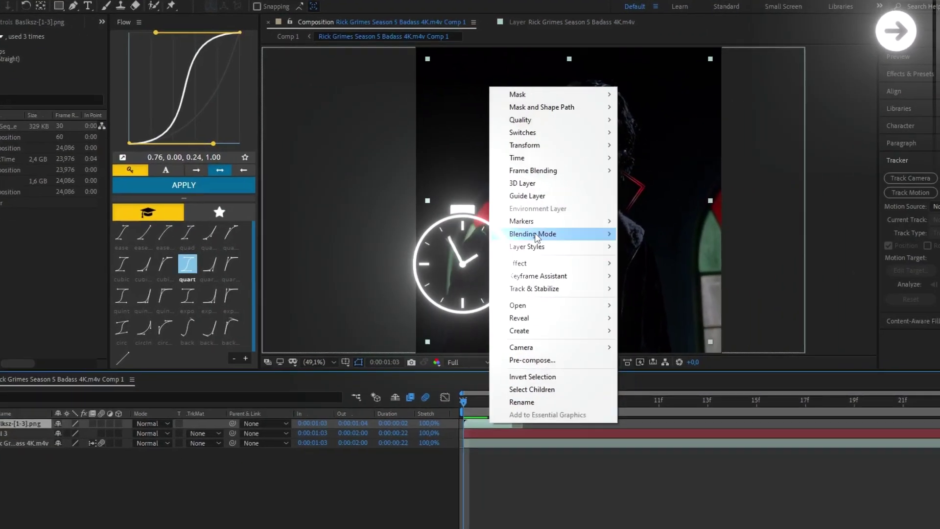
key("Escape")
key("s")
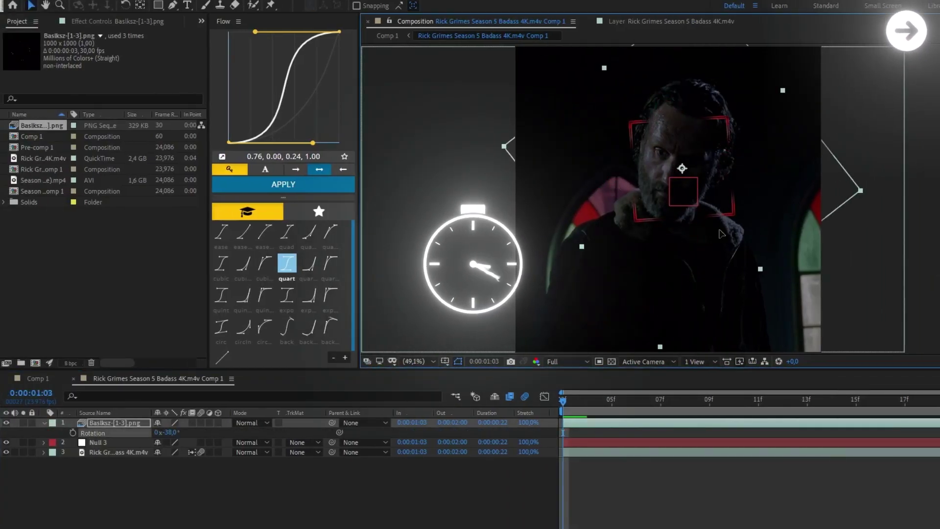
key("ctrl+d")
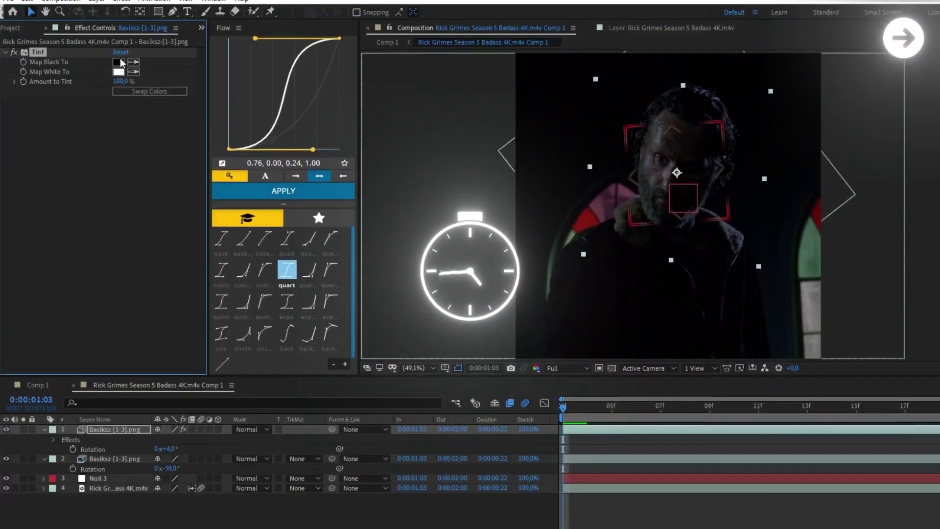
left_click(481, 464)
key("u")
key("k")
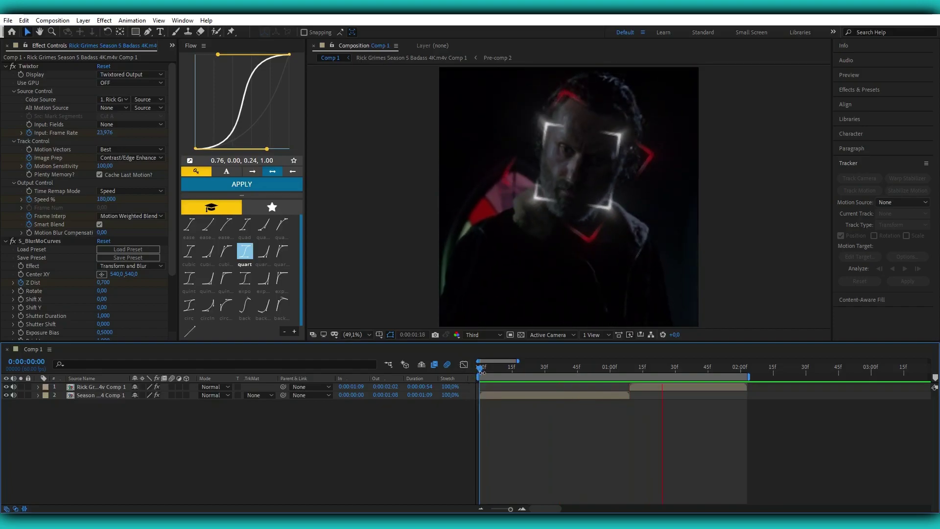
Step: Stop the Comp 1 preview on the rain-soaked shot with faint target markings
key("space")
key("space")
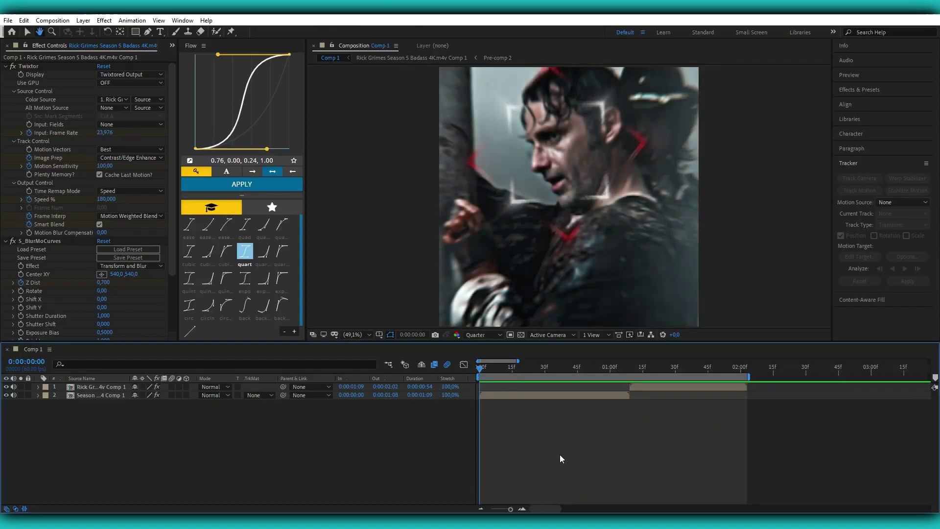